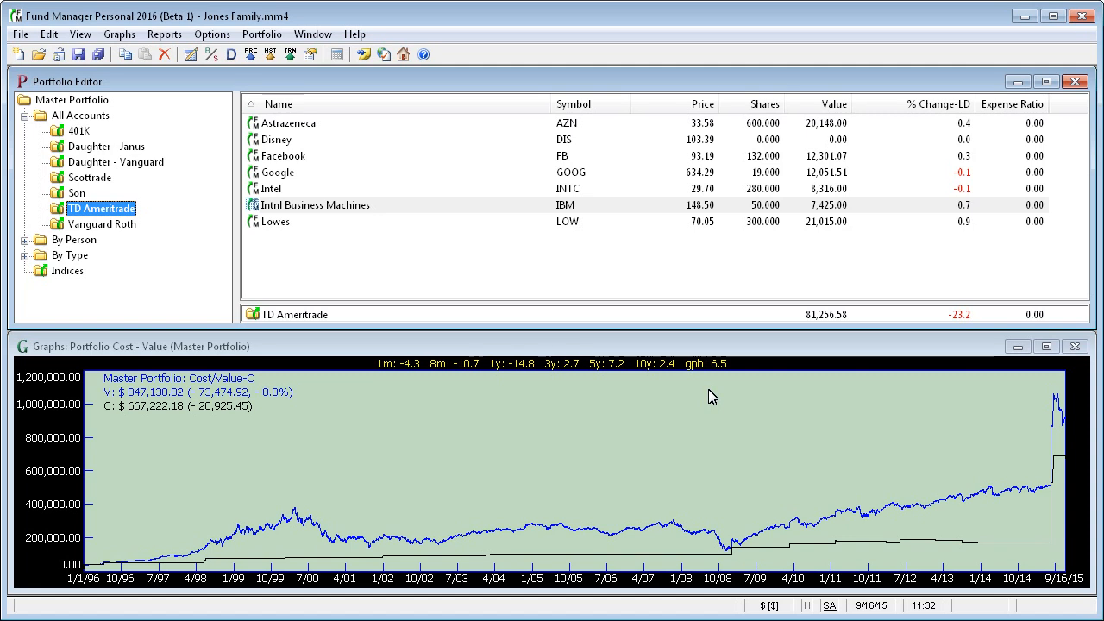
- Mark the Disney investment in the TD Ameritrade portfolio as Hidden in its properties
click(285, 142)
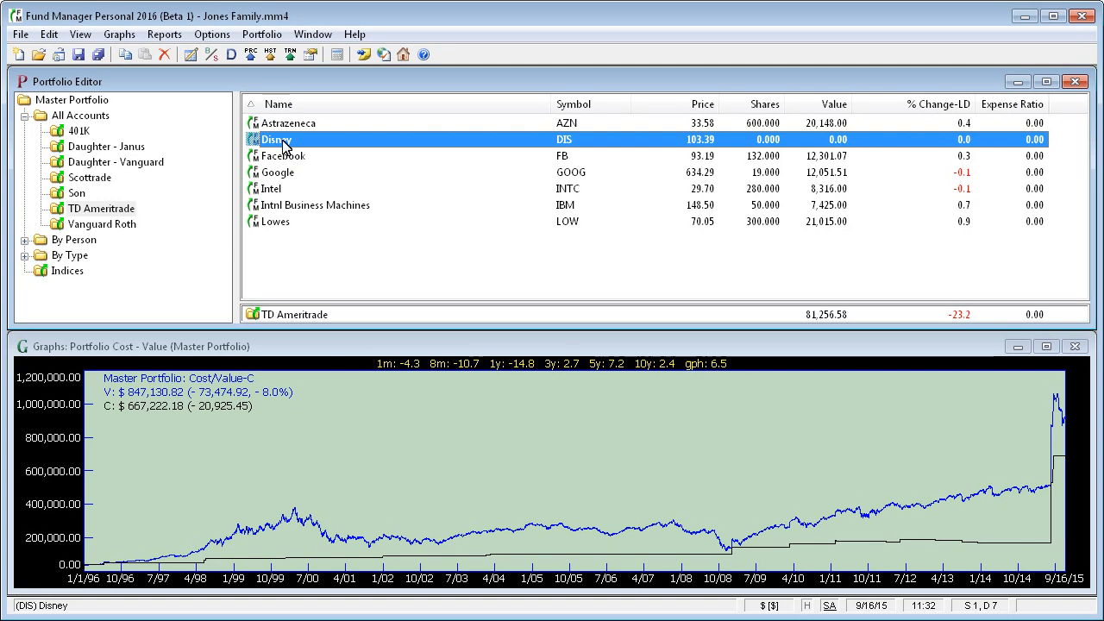
right_click(285, 144)
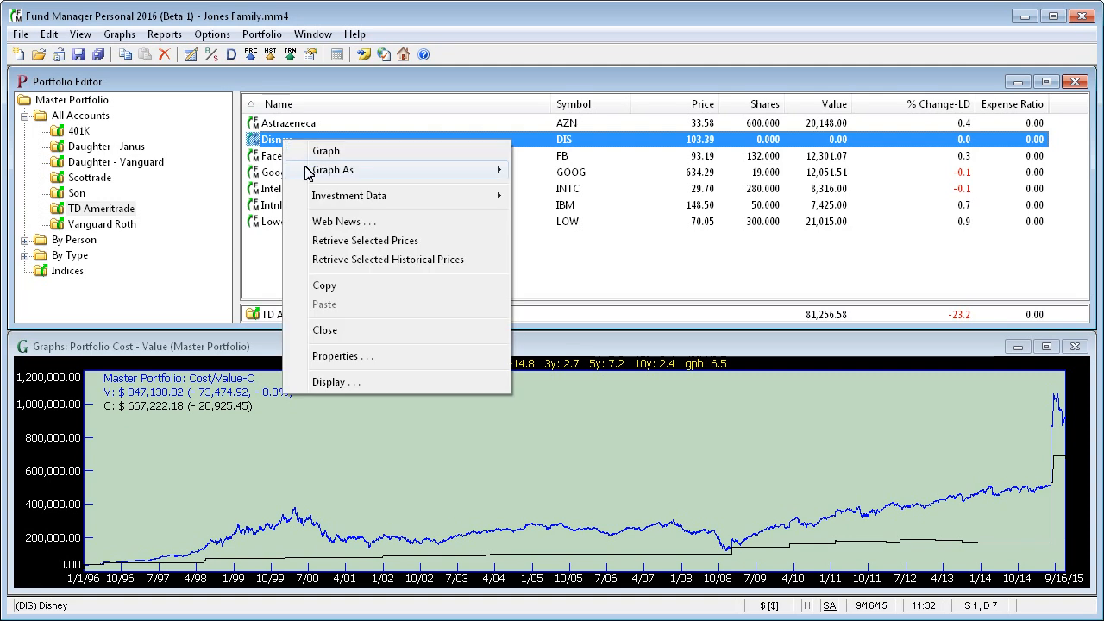
click(364, 358)
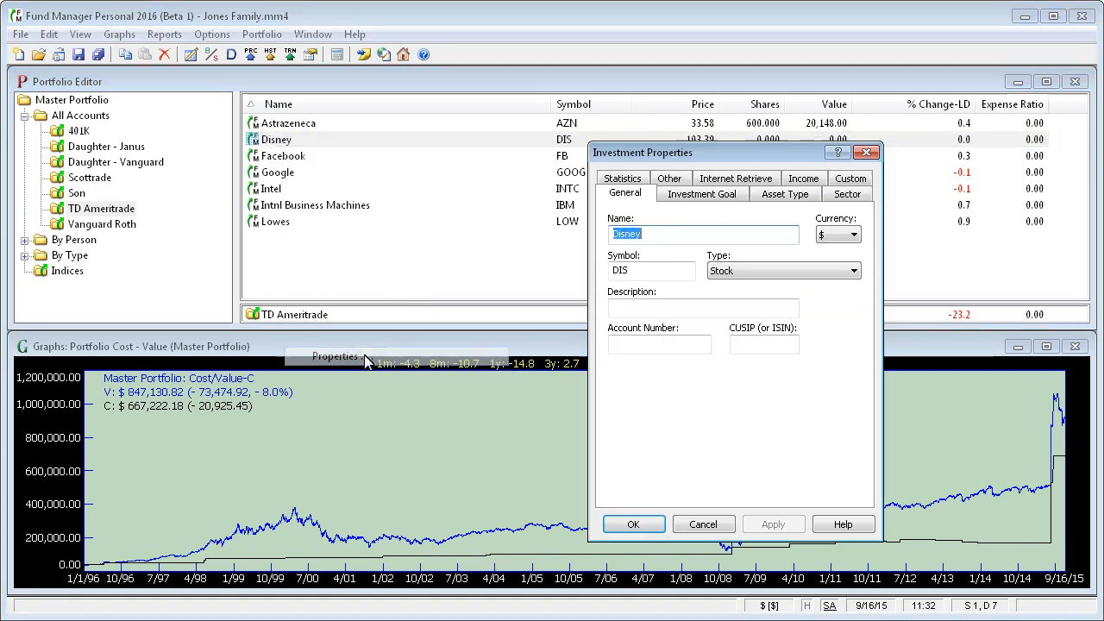
click(676, 179)
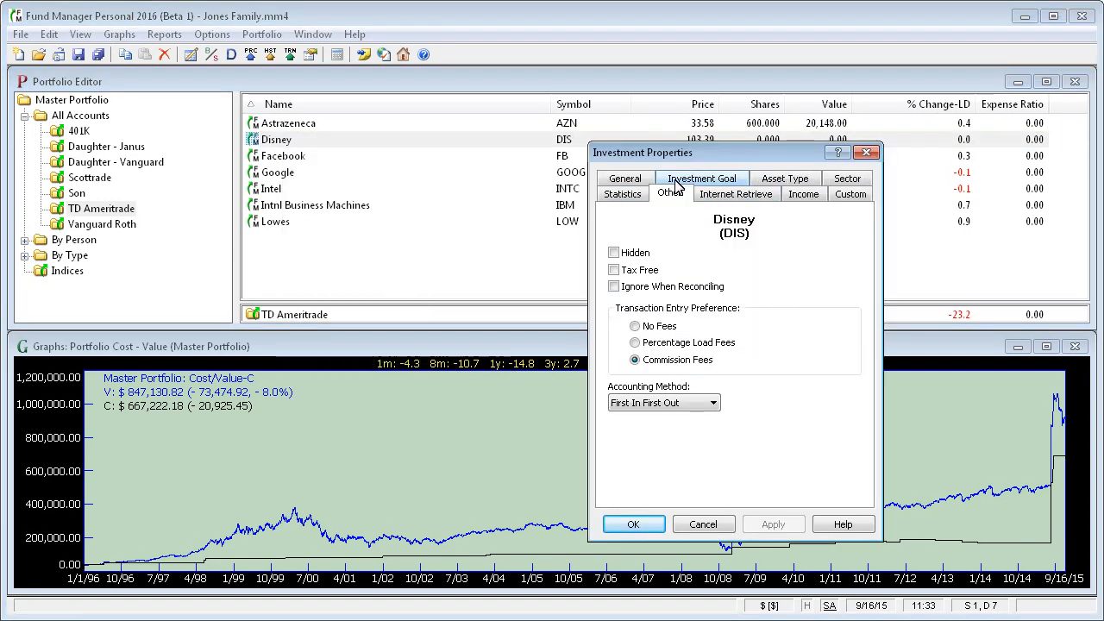
click(615, 255)
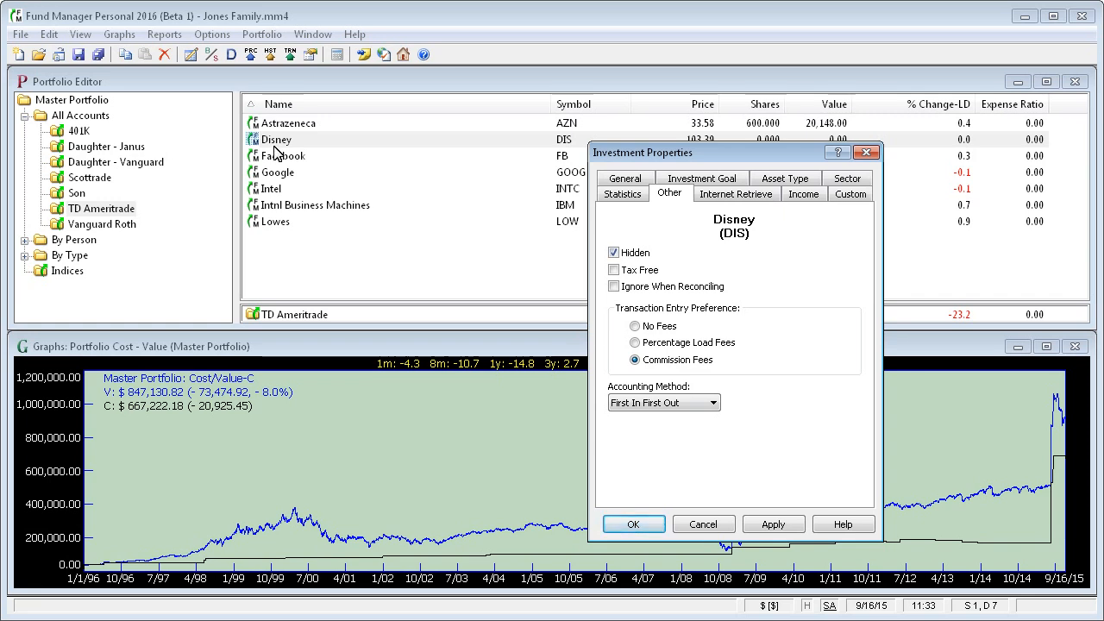
click(635, 524)
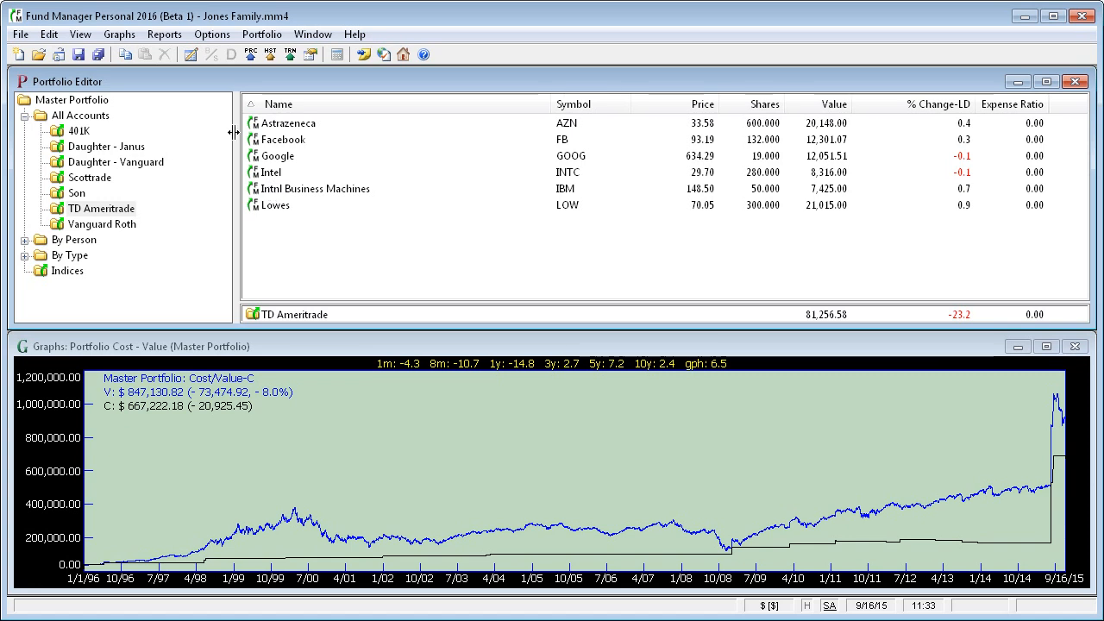
- Turn the display of hidden investments and portfolios on and back off
click(80, 35)
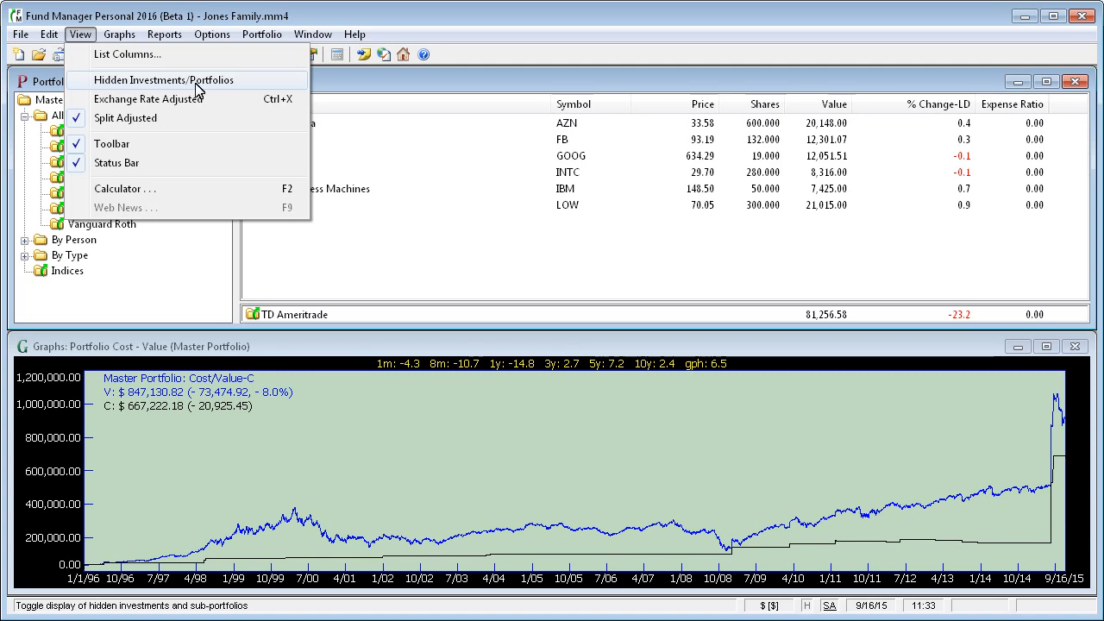
click(257, 86)
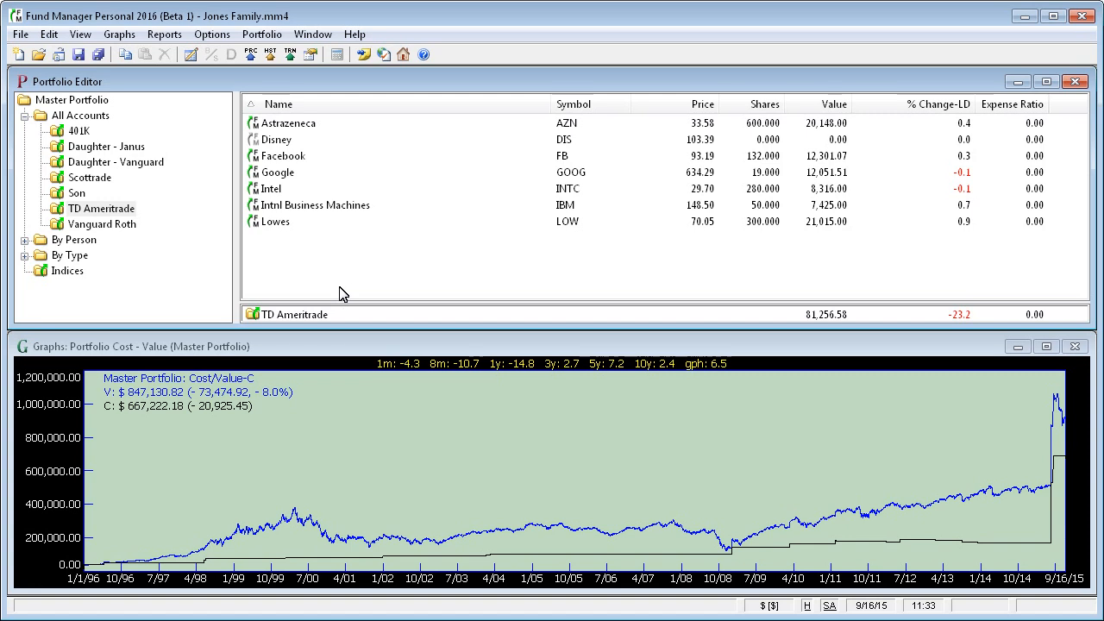
click(80, 35)
click(106, 80)
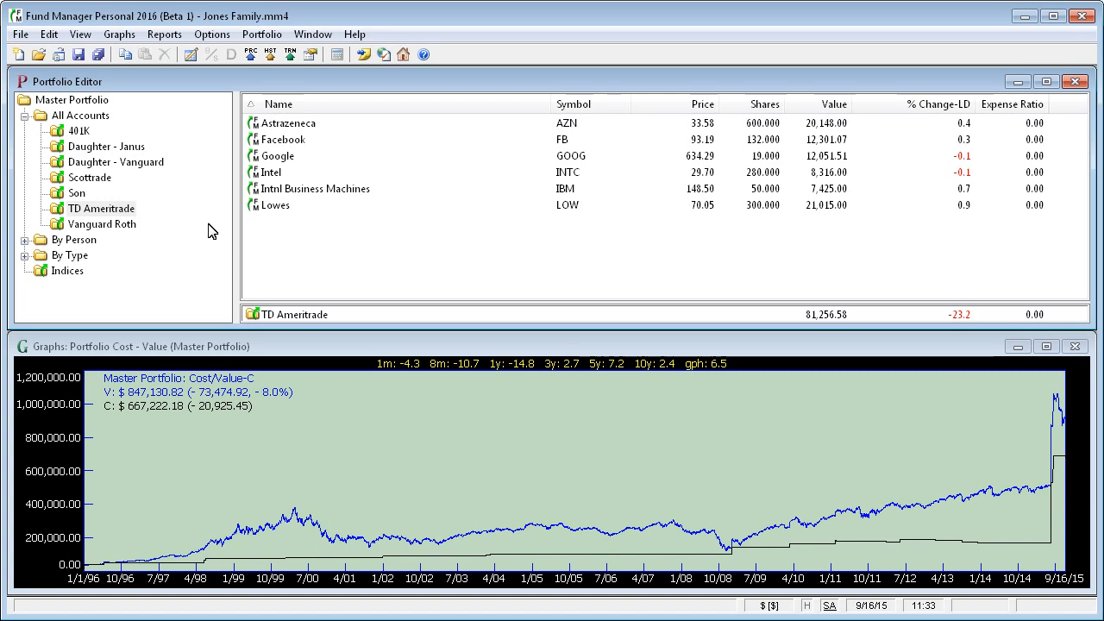
click(29, 40)
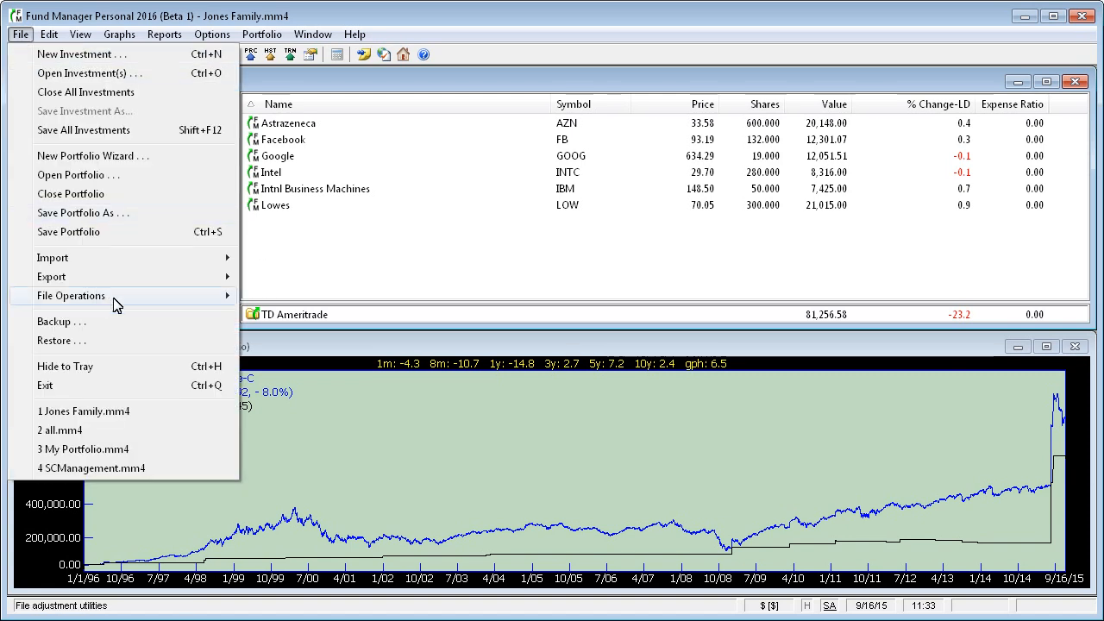
mouse_move(115, 299)
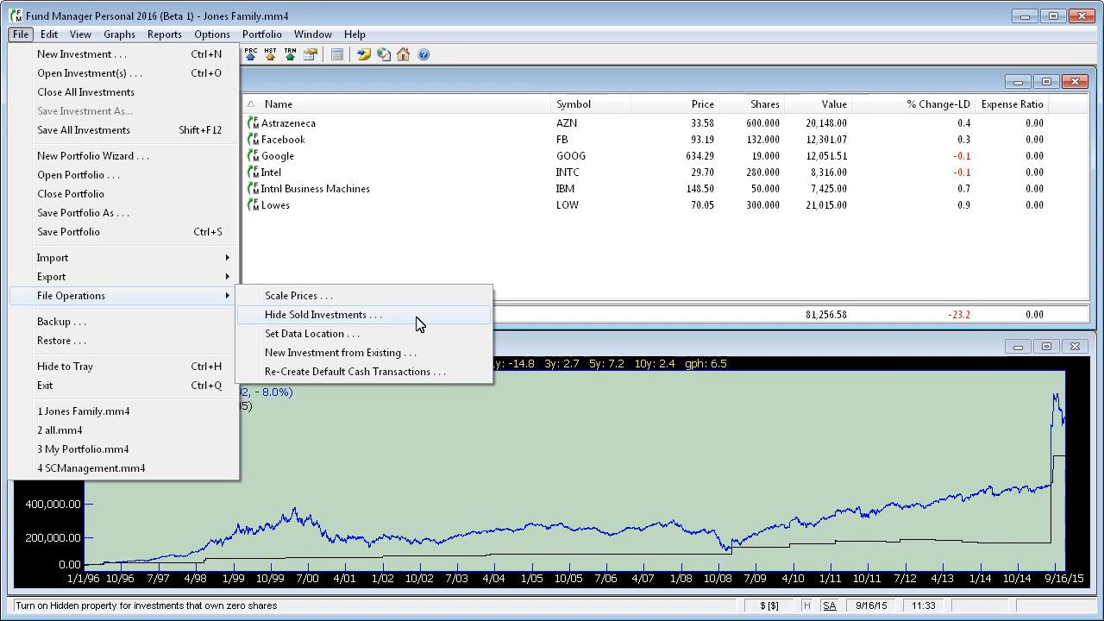
click(563, 266)
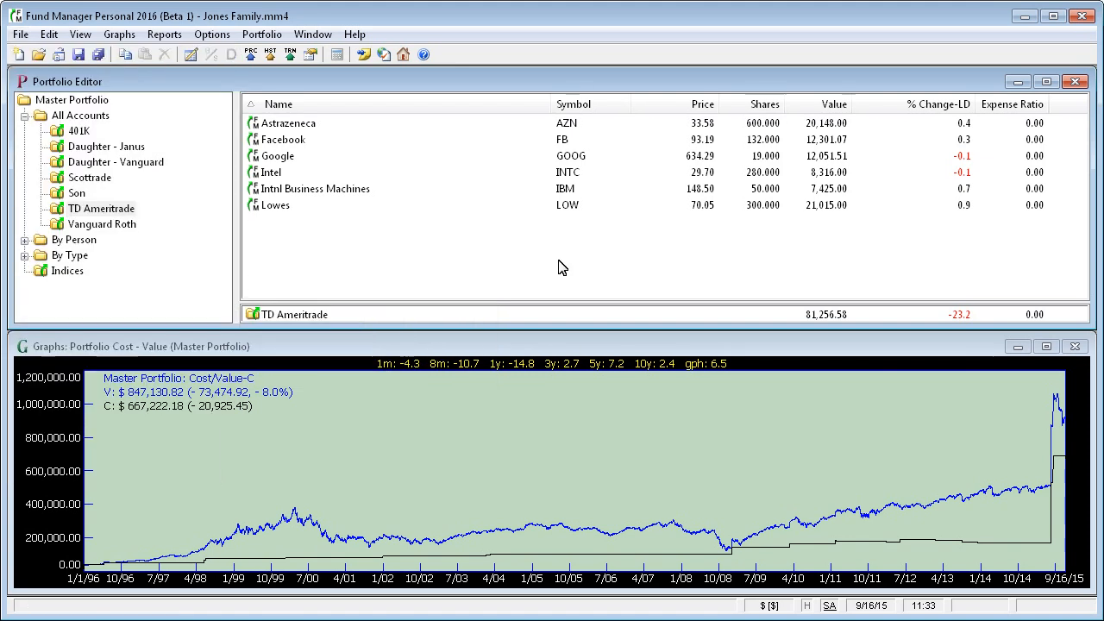
- Record a sale of 50 Intnl Business Machines shares at 148.50, dated 9/16/2015
click(351, 195)
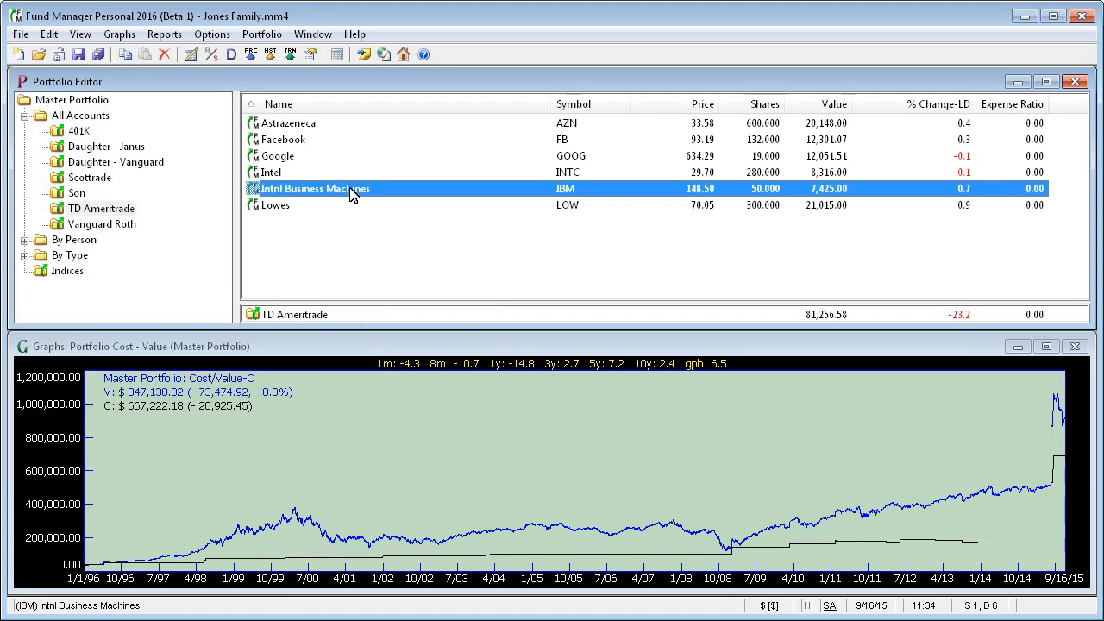
right_click(351, 195)
mouse_move(528, 245)
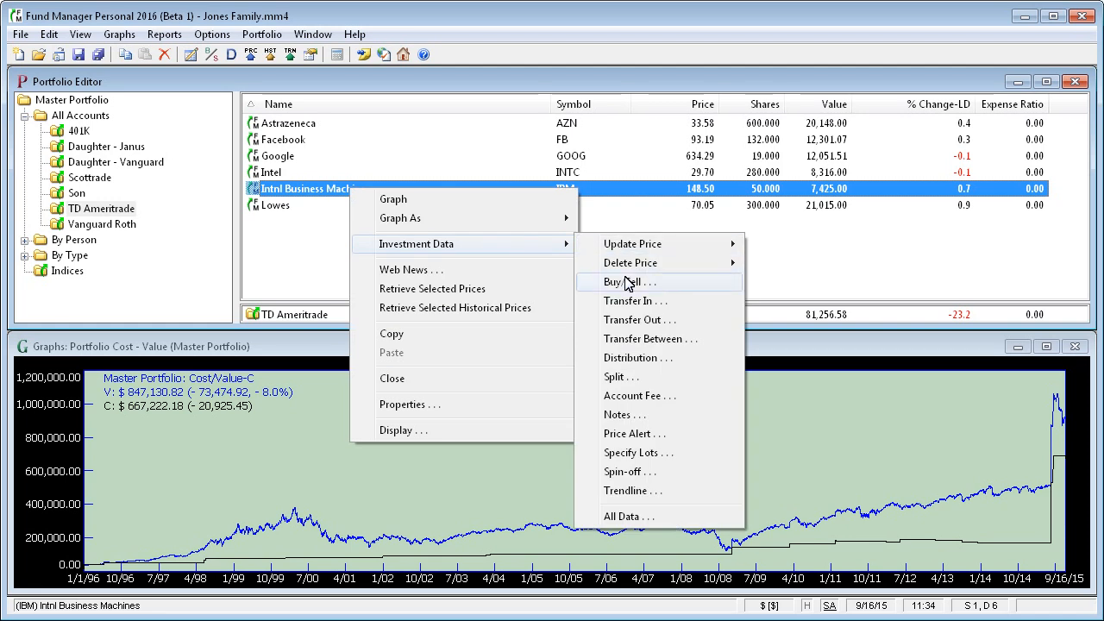
click(627, 282)
click(763, 317)
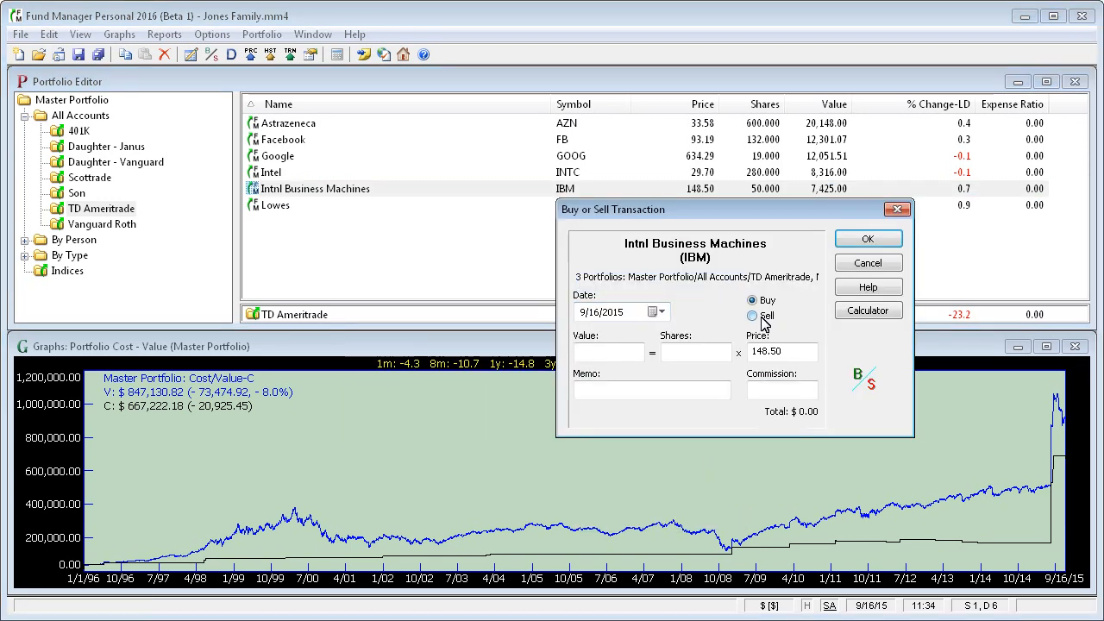
click(684, 355)
text(50)
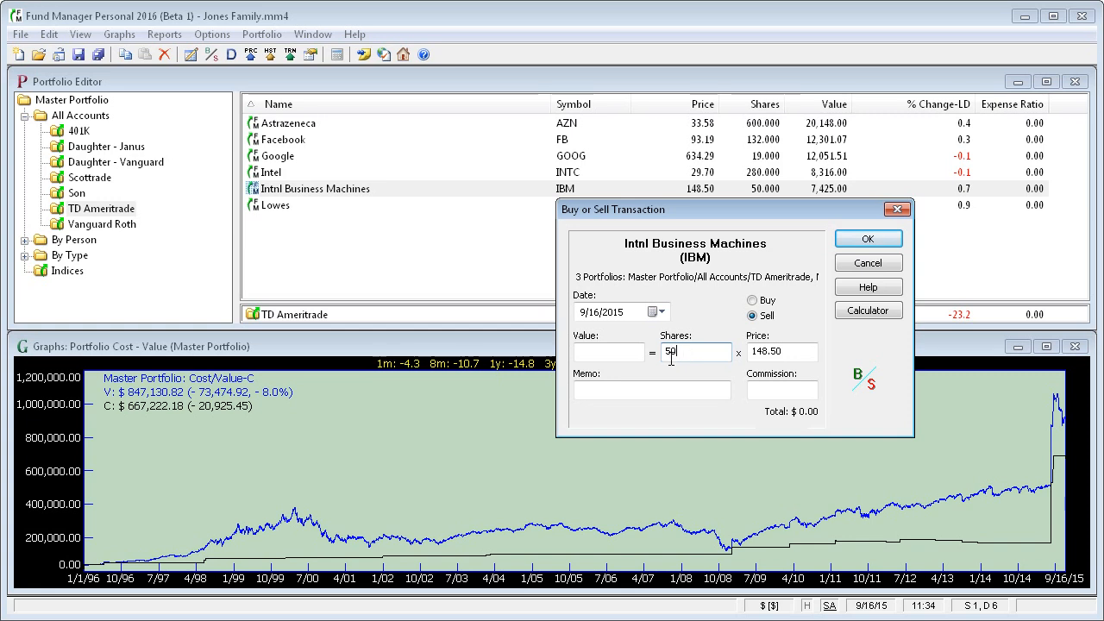
click(621, 352)
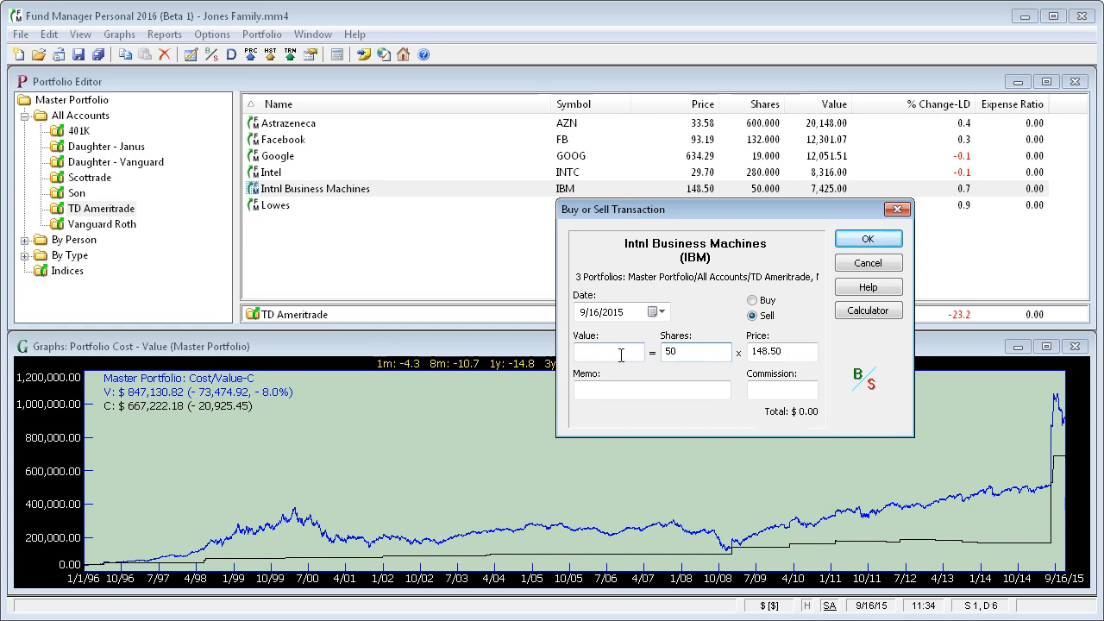
click(890, 242)
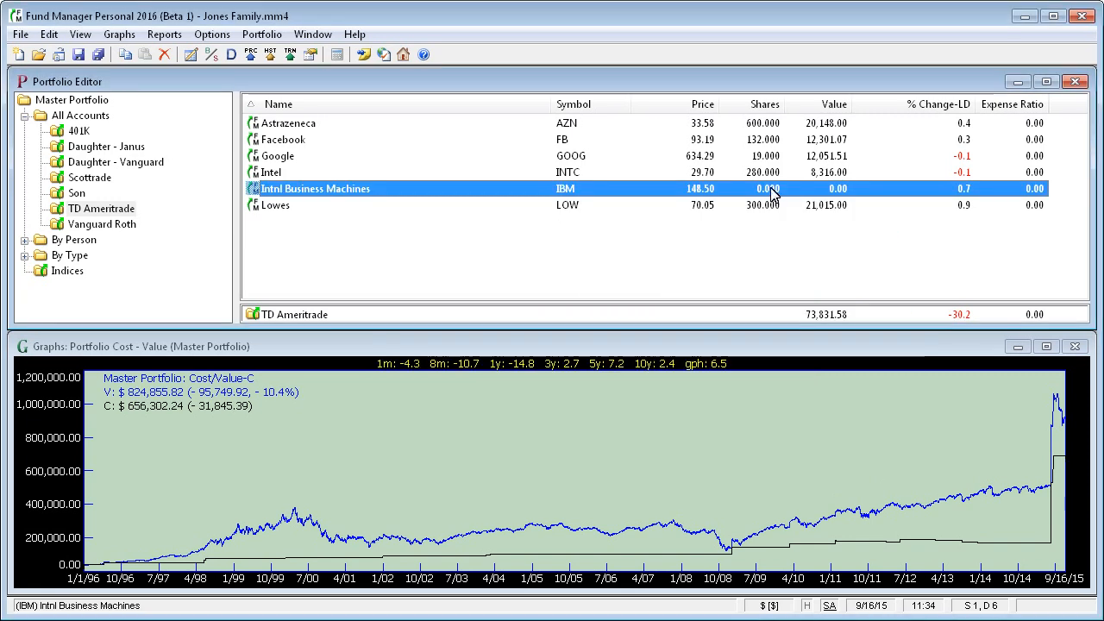
- Hide sold investments in the TD Ameritrade portfolio for 9/16/2015 through 9/16/2015, keeping all four options enabled
click(23, 38)
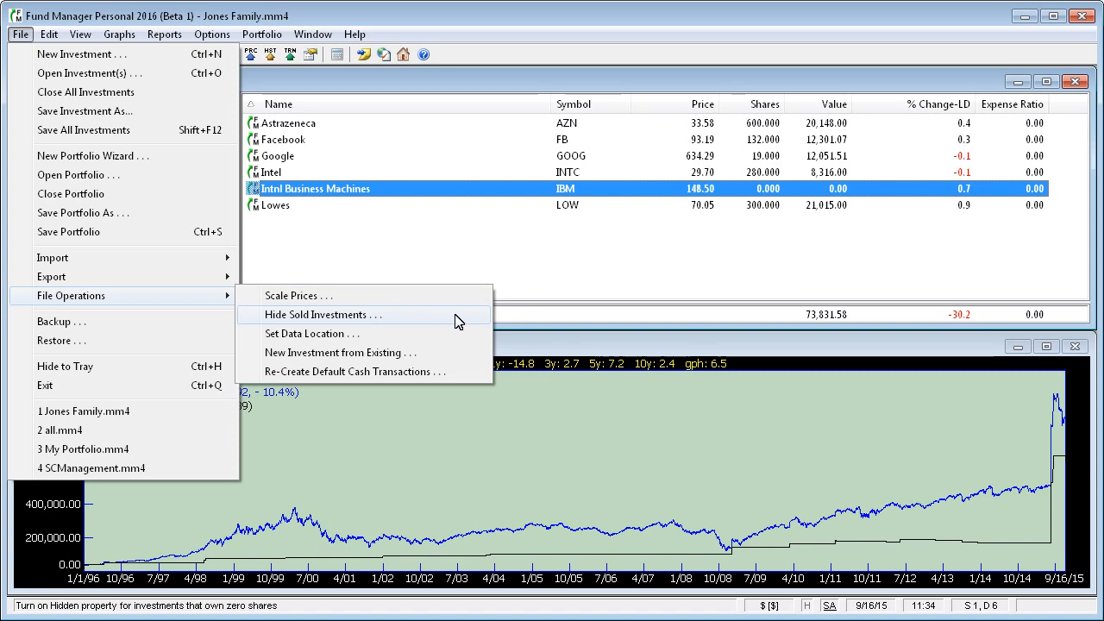
click(456, 316)
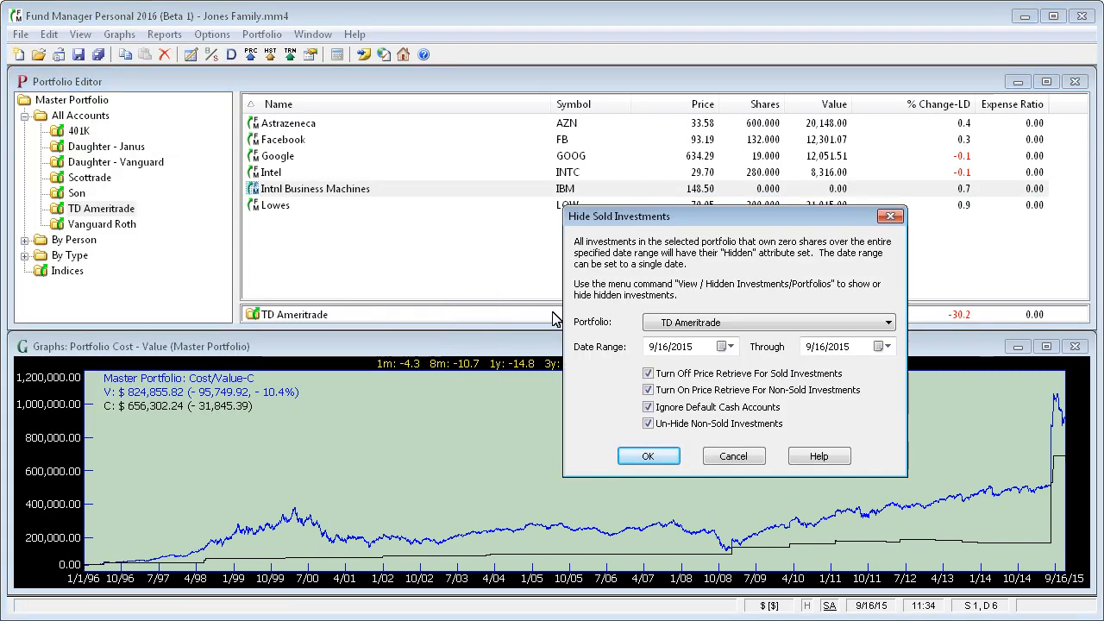
drag(723, 223, 651, 195)
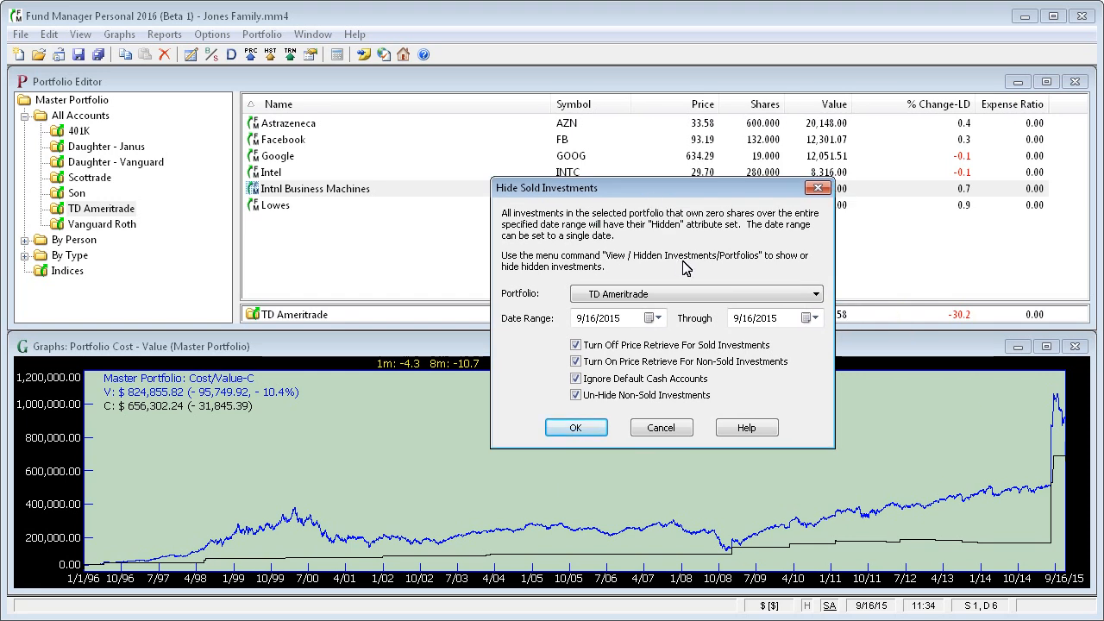
click(816, 295)
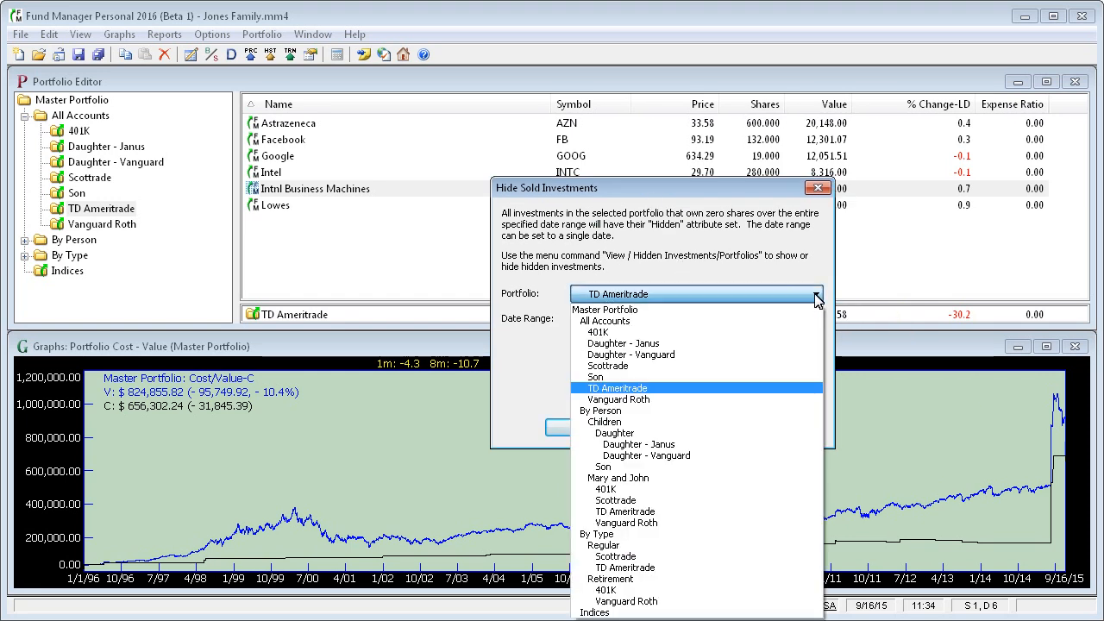
click(676, 389)
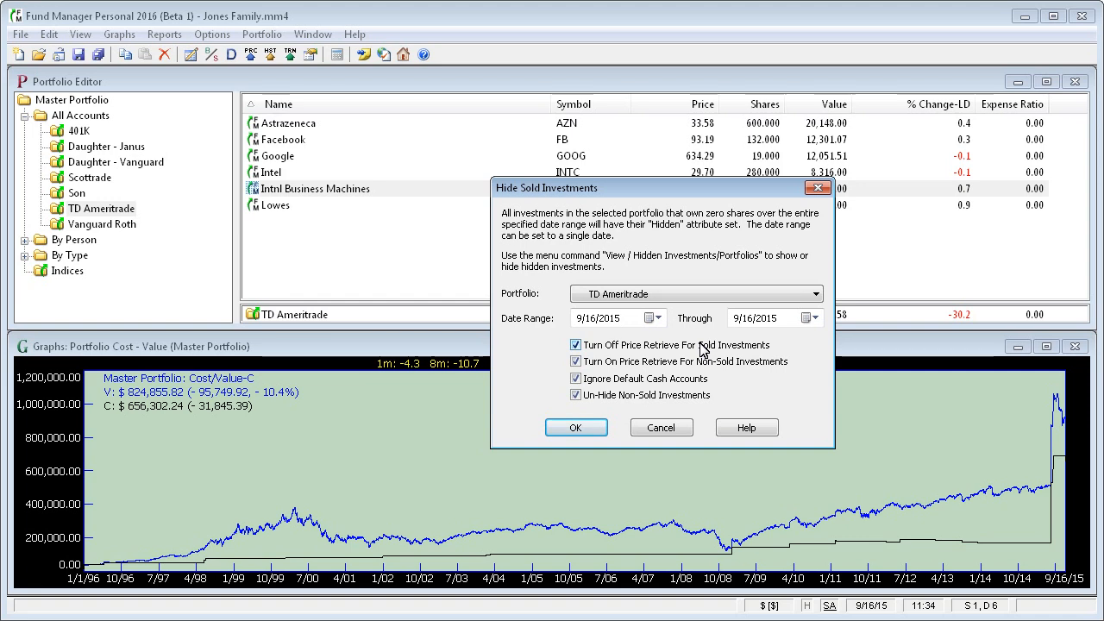
click(696, 366)
click(696, 366)
click(573, 428)
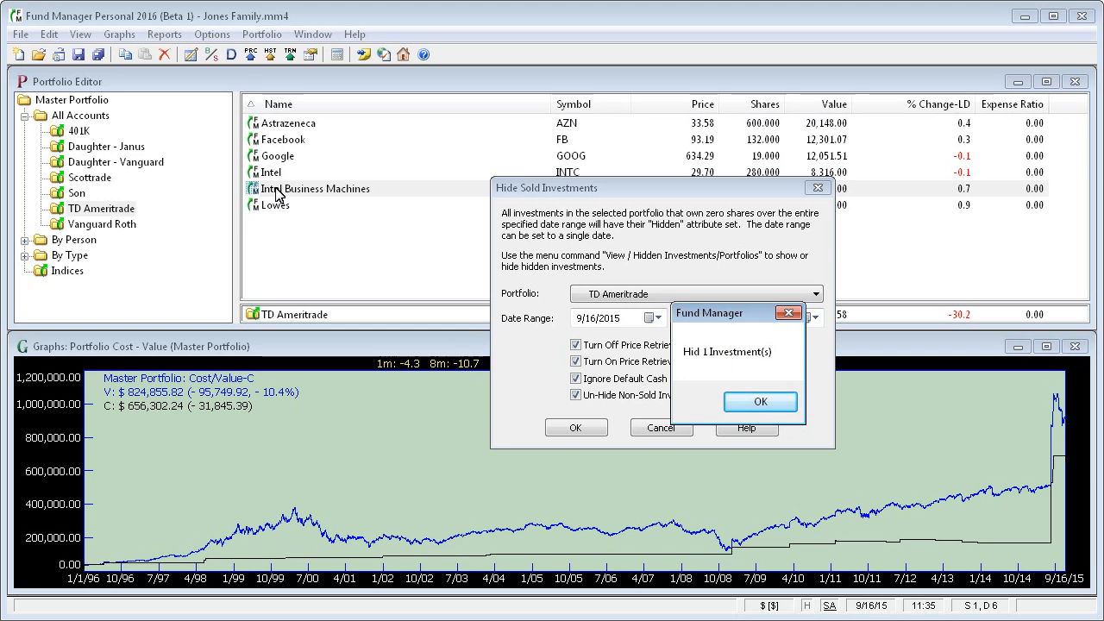
click(788, 411)
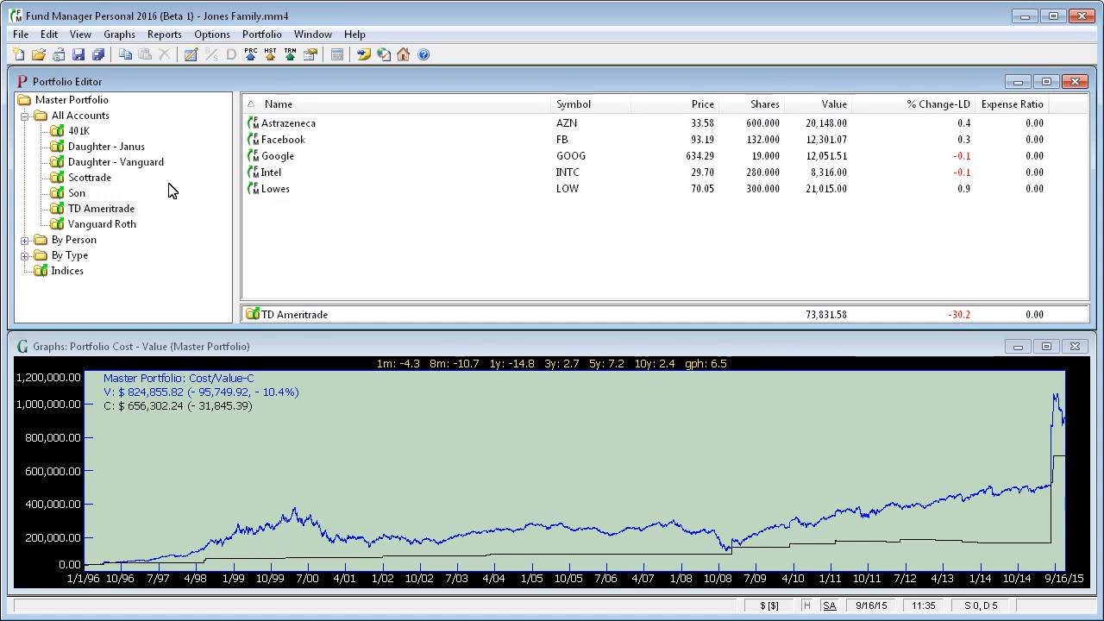
- Mark the TD Ameritrade sub-portfolio as Hidden in its portfolio properties
click(101, 210)
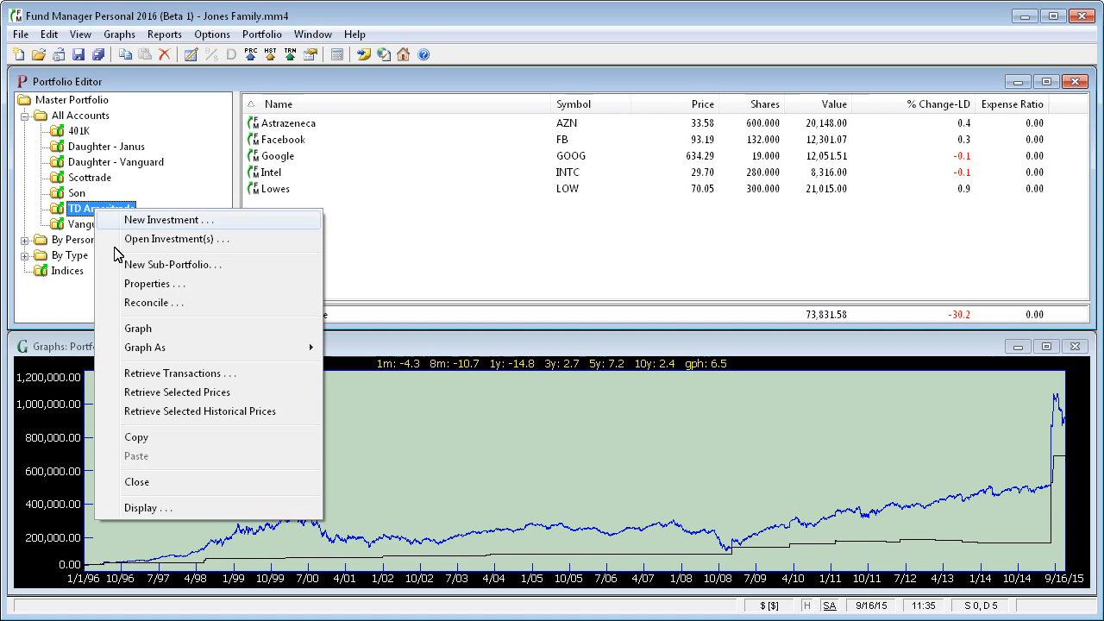
click(148, 284)
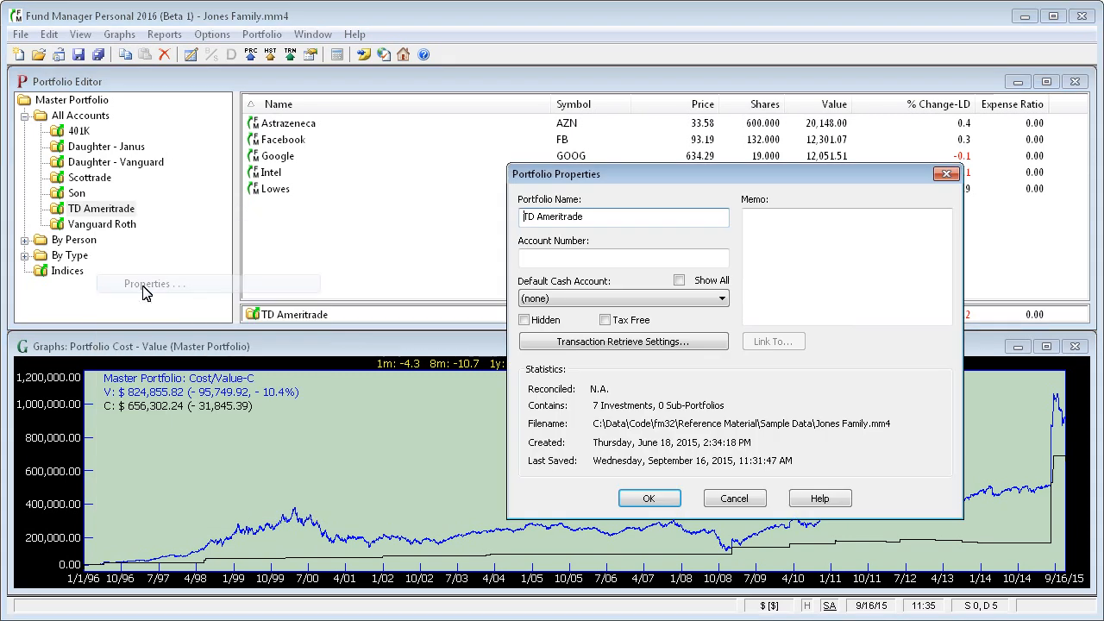
click(524, 320)
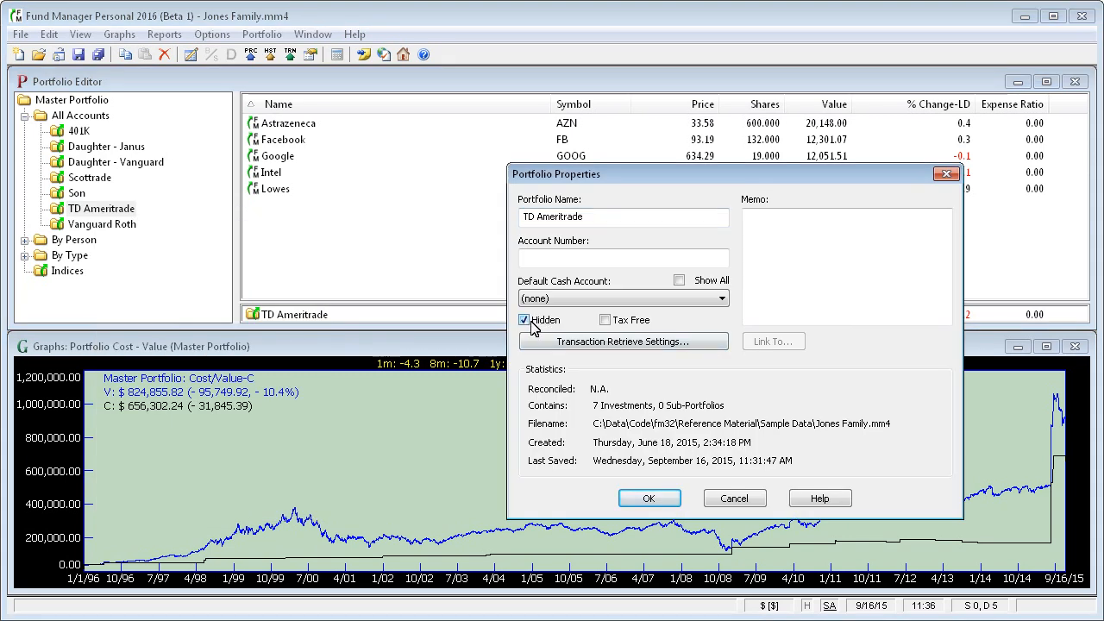
click(649, 500)
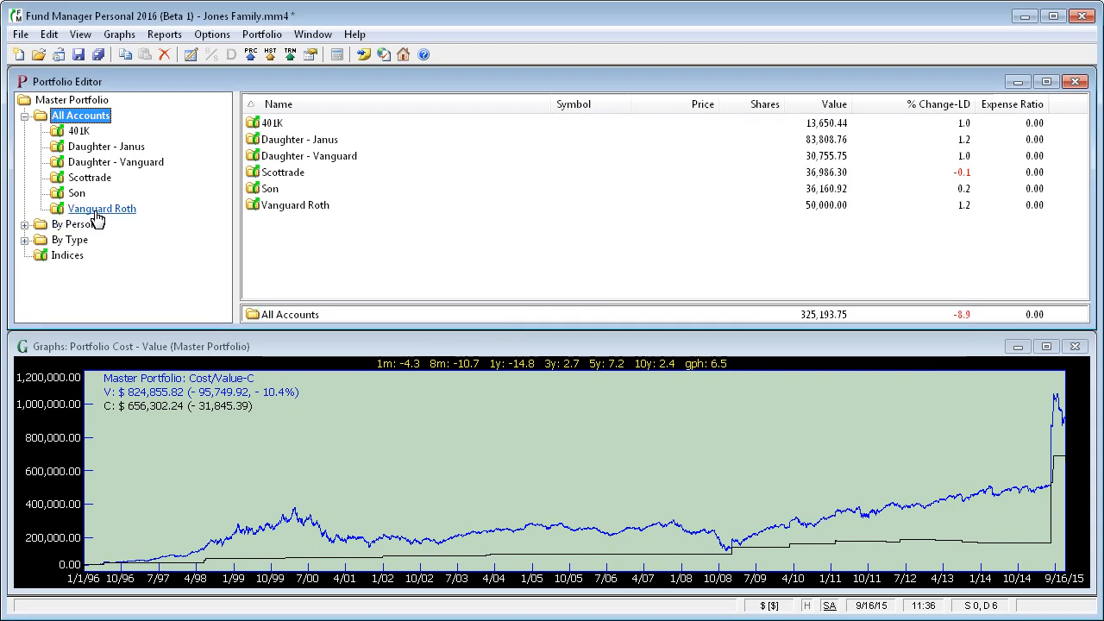
- Display hidden investments and portfolios, and remove the Hidden setting from the TD Ameritrade sub-portfolio
click(81, 36)
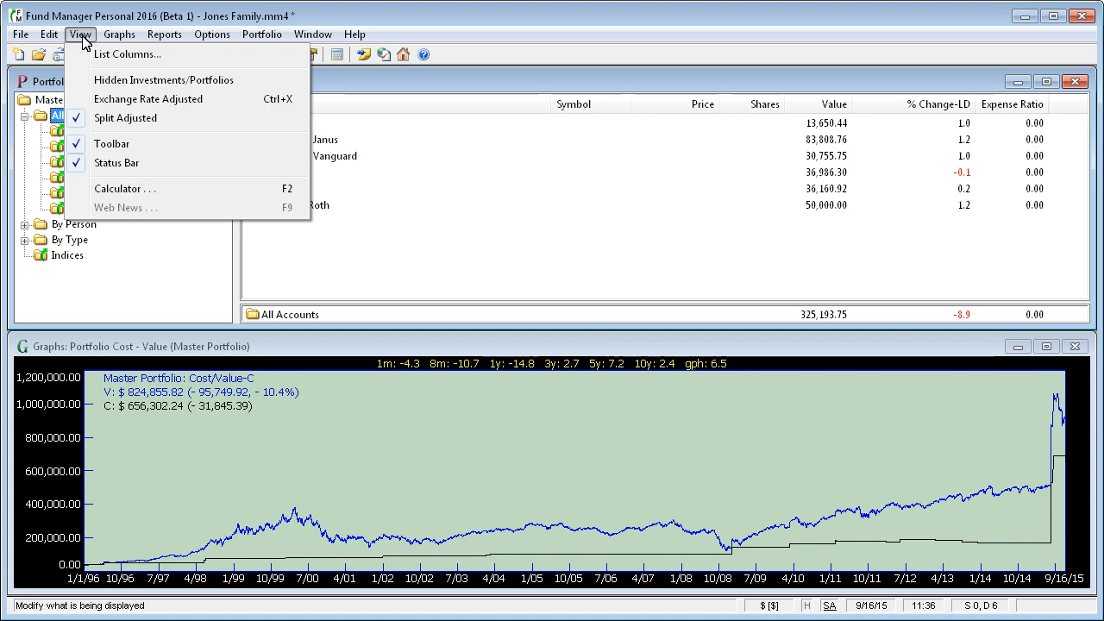
click(264, 82)
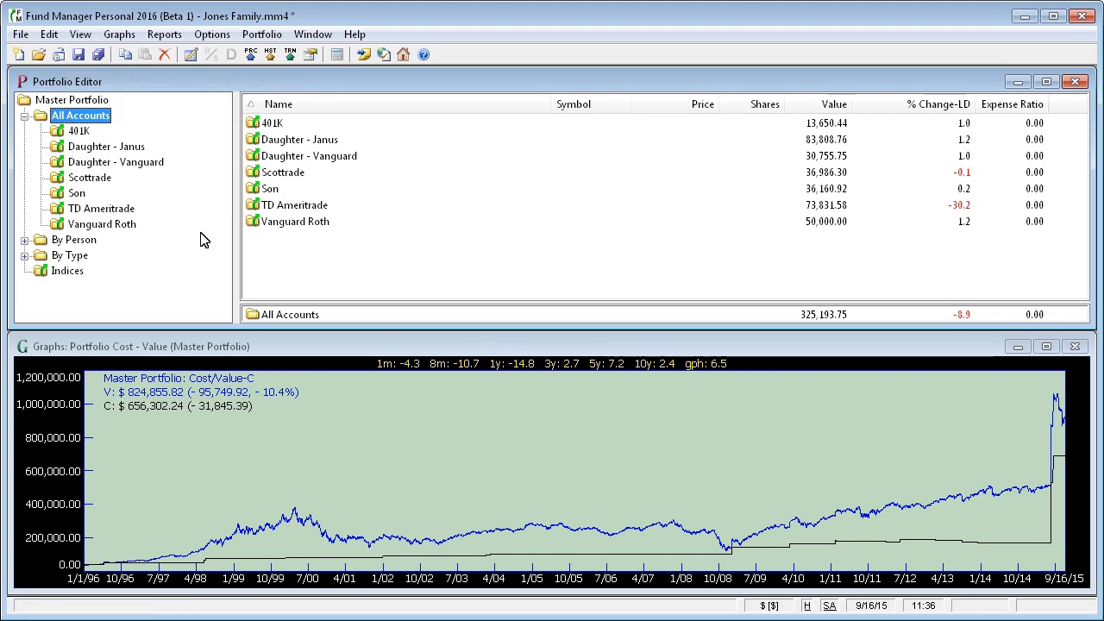
click(105, 209)
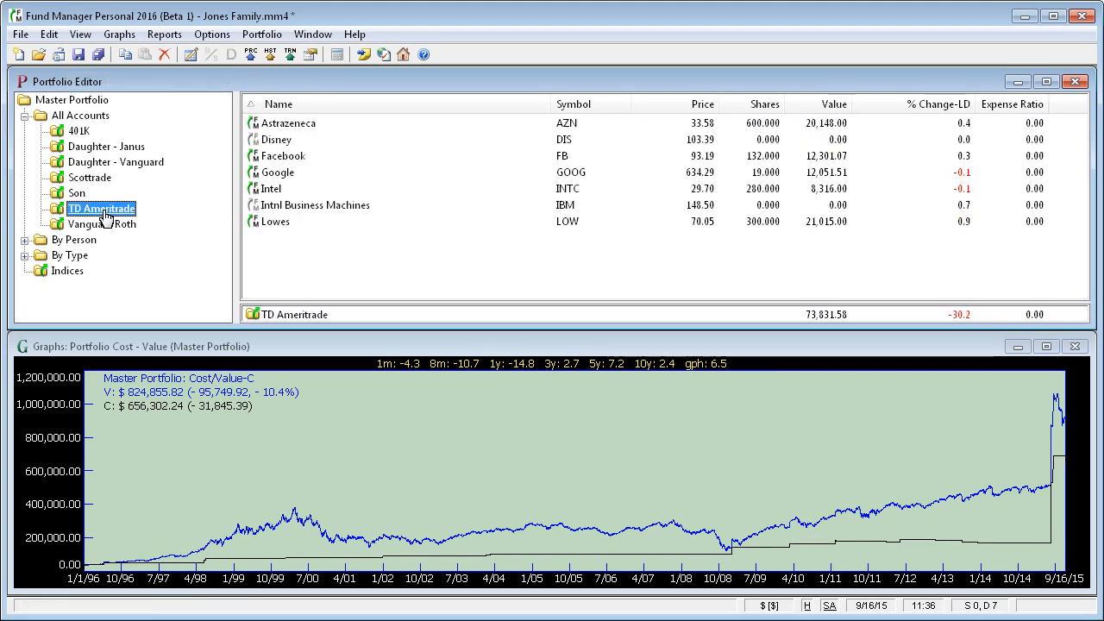
right_click(105, 212)
click(151, 285)
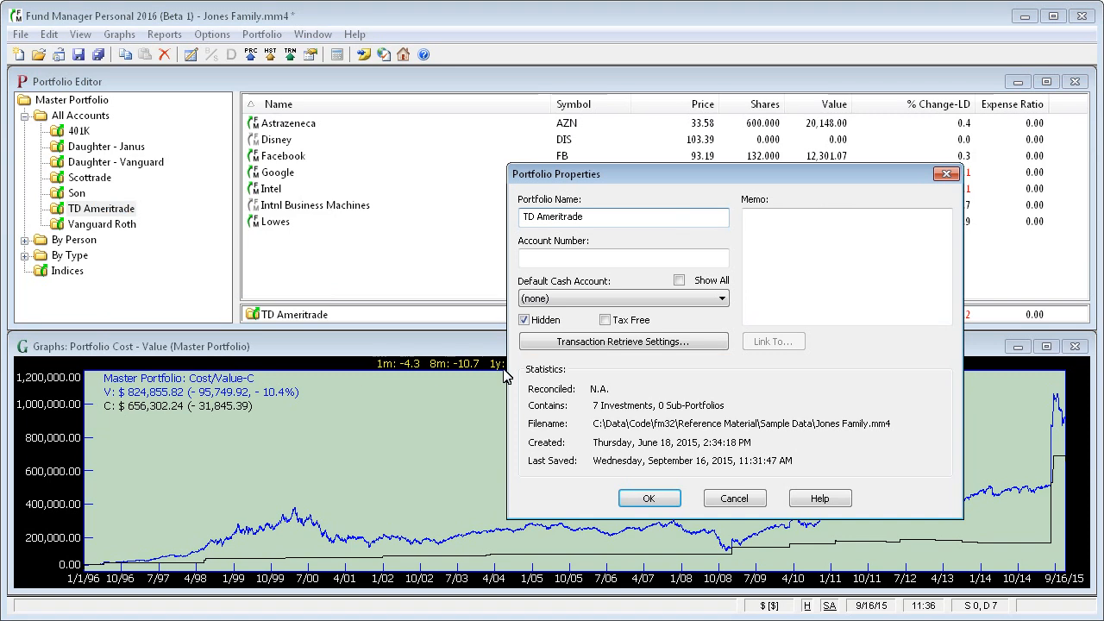
click(525, 321)
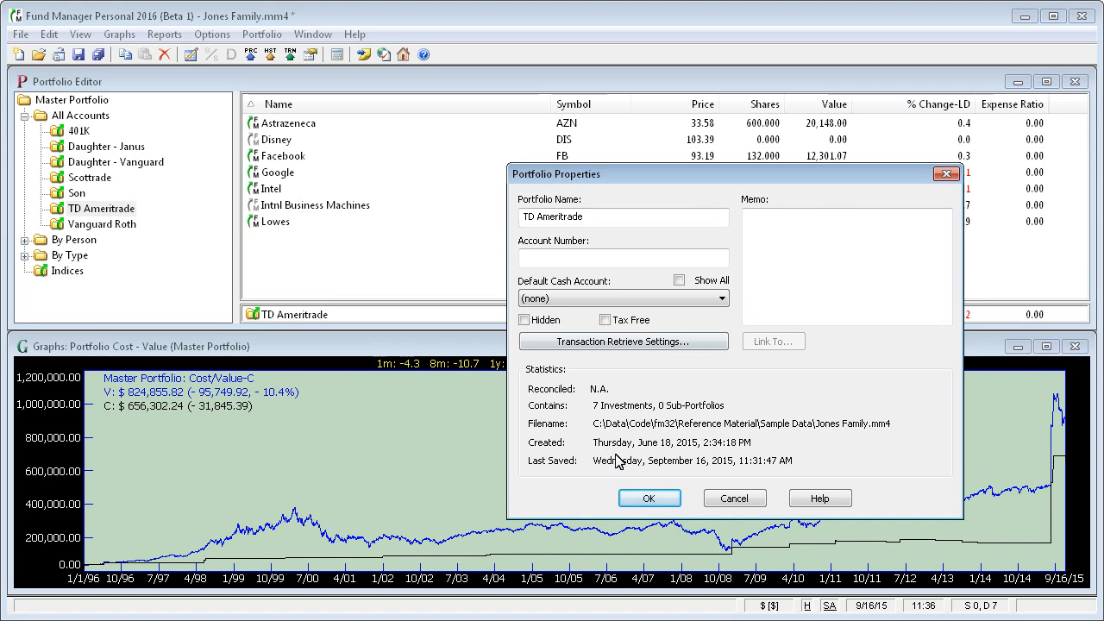
click(651, 502)
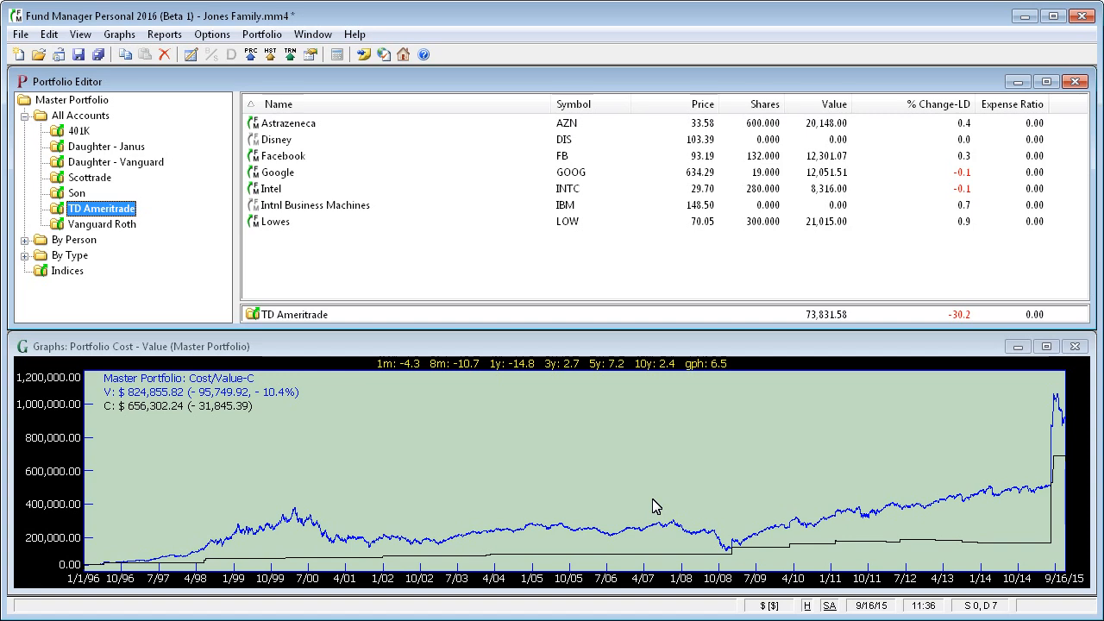
- Create a Portfolio Value report for the TD Ameritrade sub-portfolio as of 9/16/2015 and move its window clear of the investment names
click(164, 34)
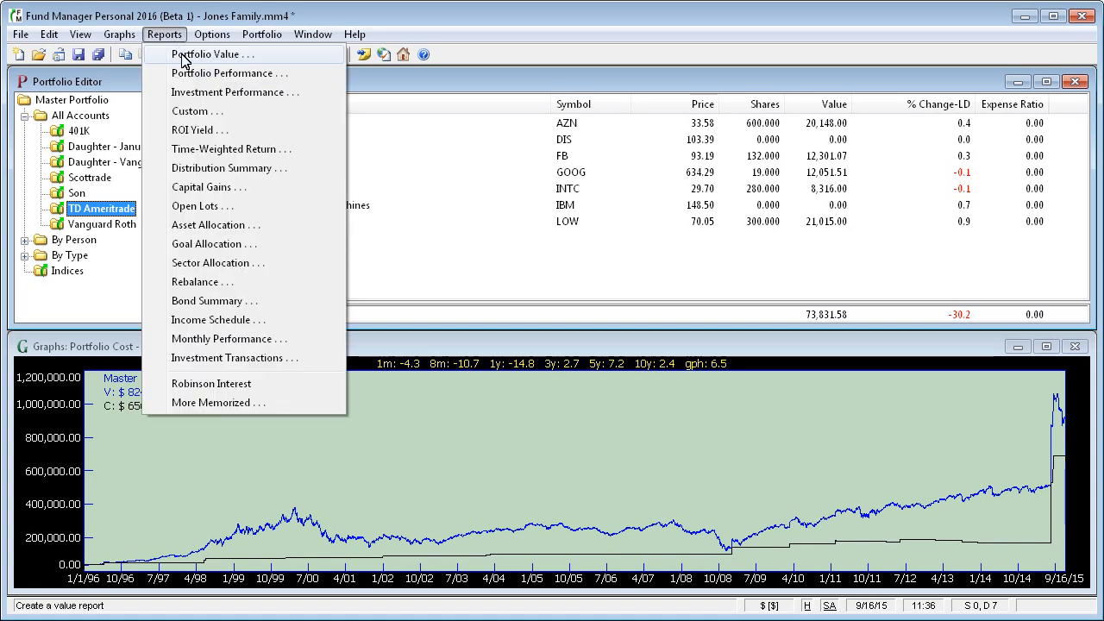
click(177, 55)
click(649, 552)
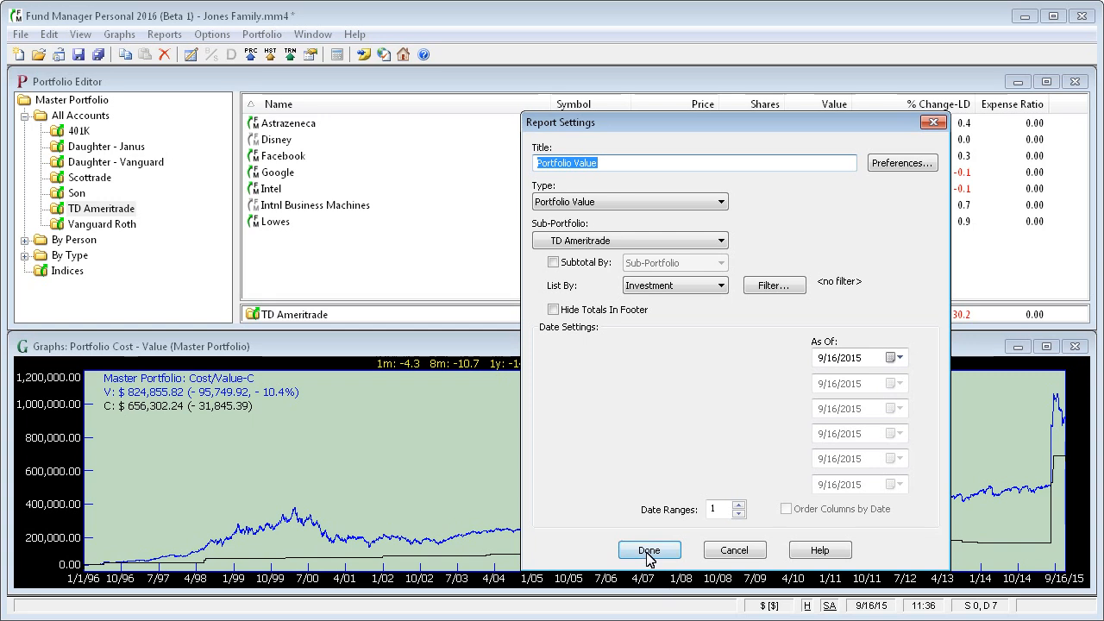
drag(311, 198, 773, 131)
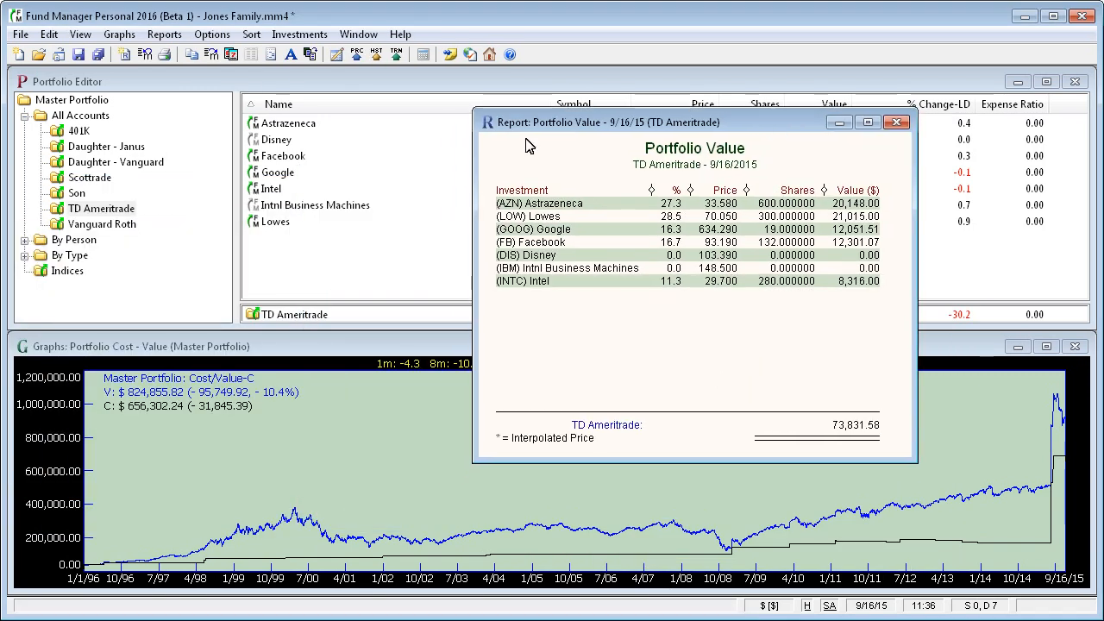
- Review the report preference for not displaying investments with zero share balance, keeping Over Entire Report Date Range
click(212, 33)
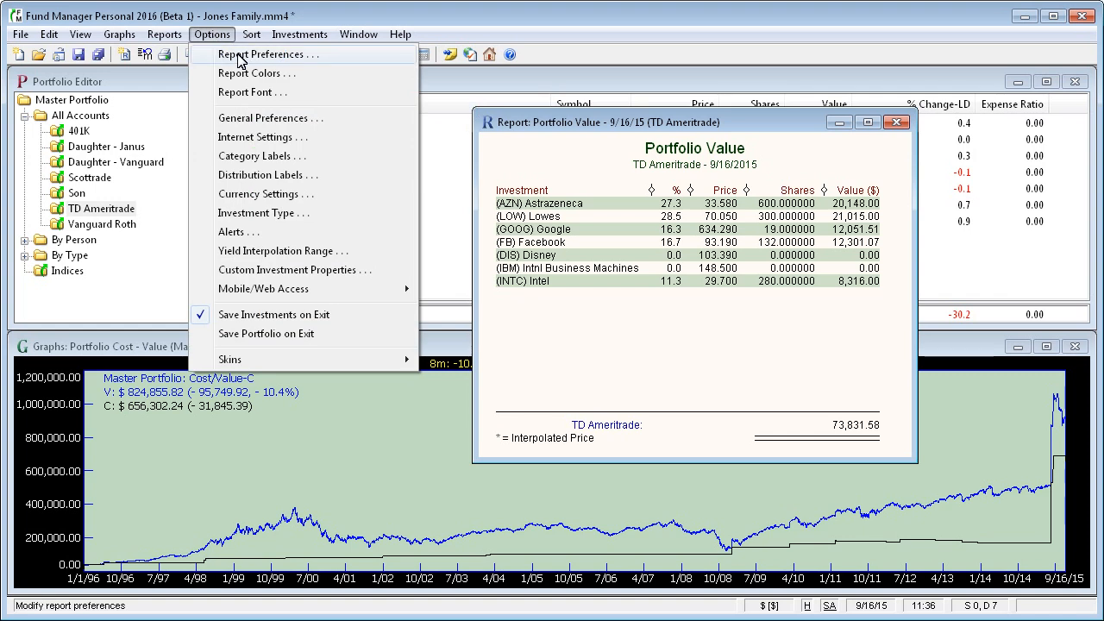
click(241, 57)
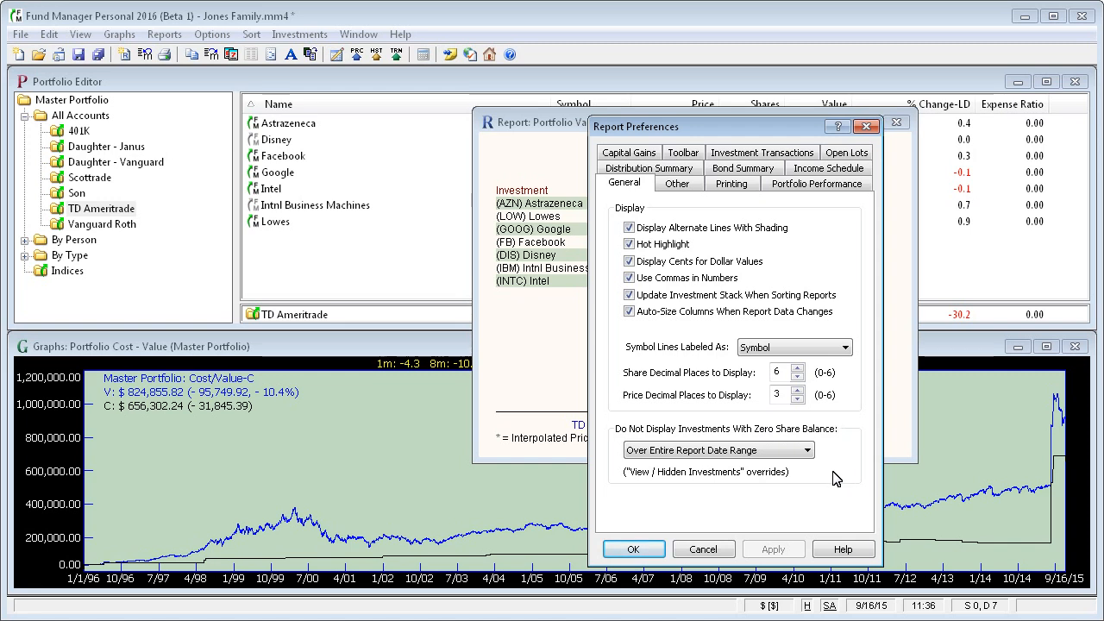
click(808, 454)
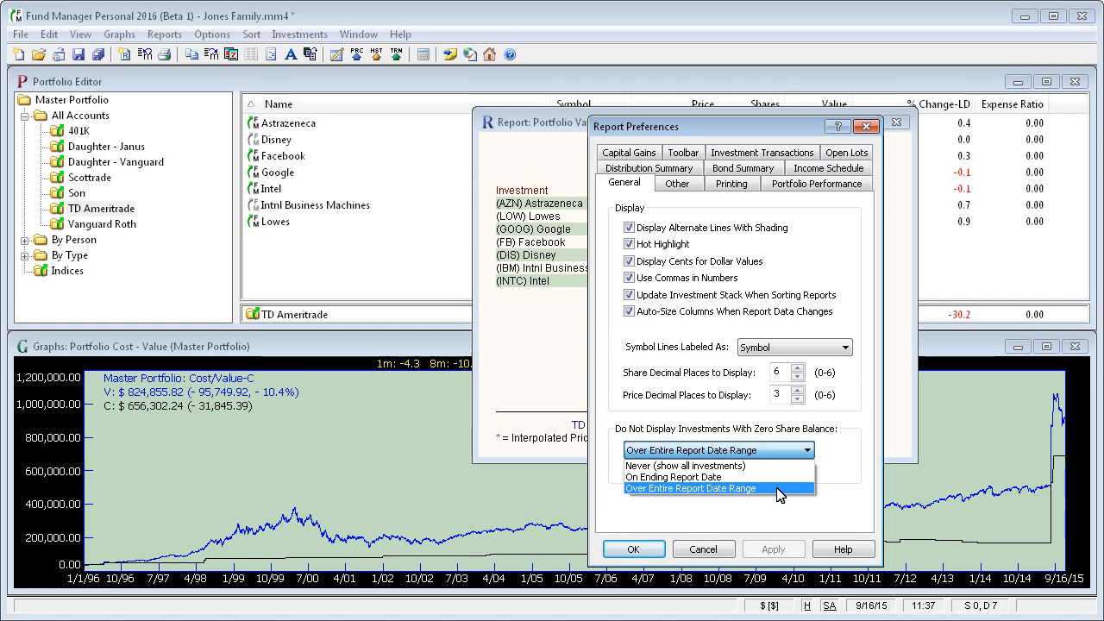
click(836, 461)
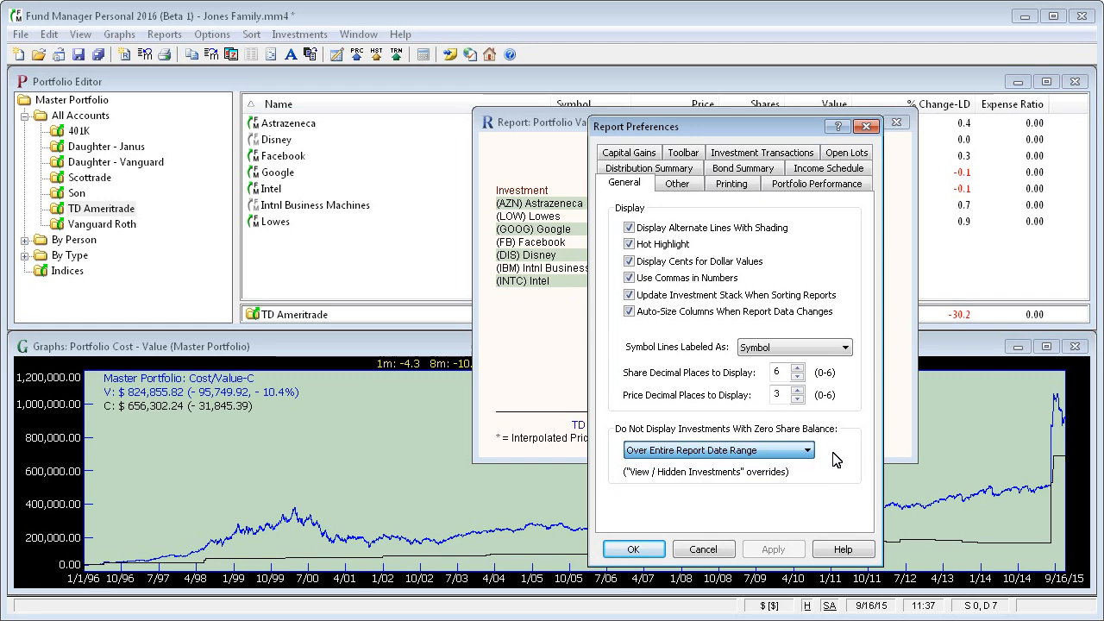
click(631, 549)
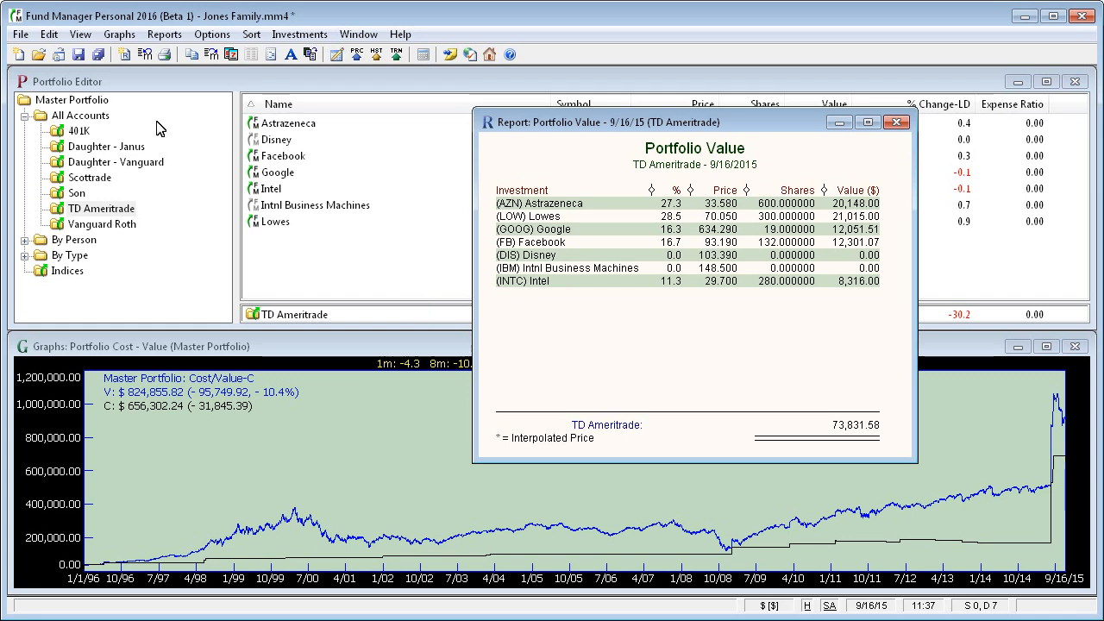
- Turn off the display of hidden investments and portfolios for the editor and the Portfolio Value report
click(83, 36)
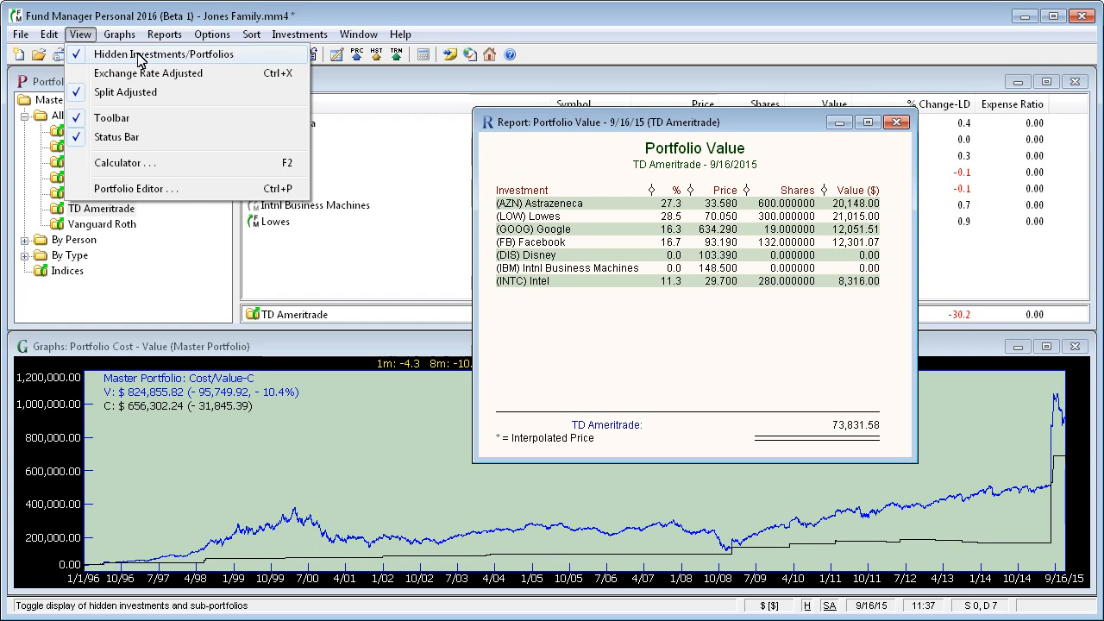
click(253, 58)
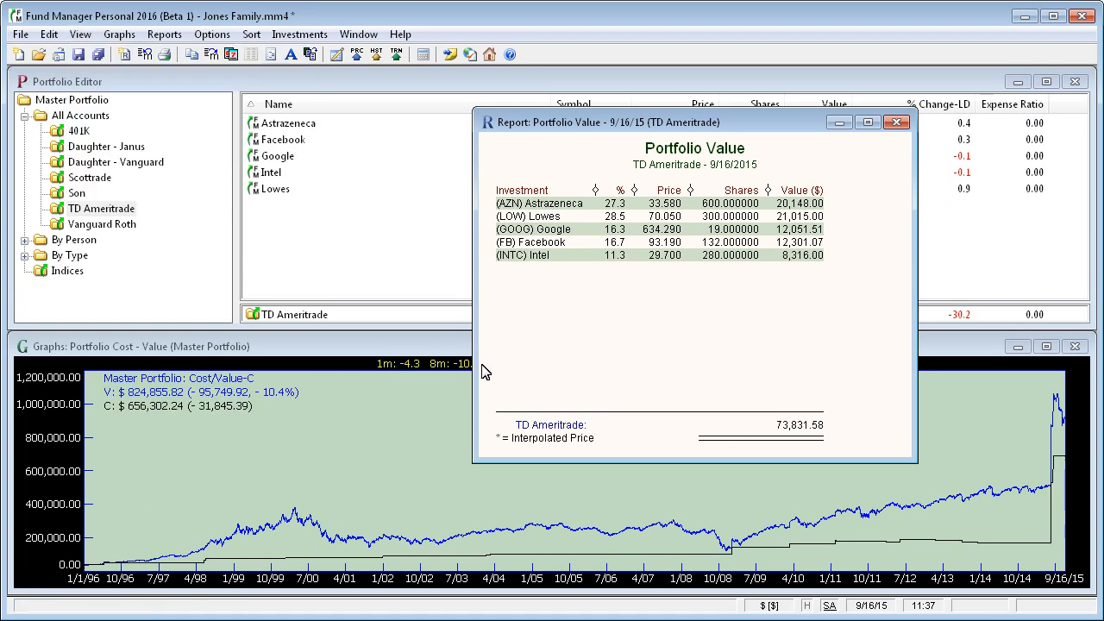